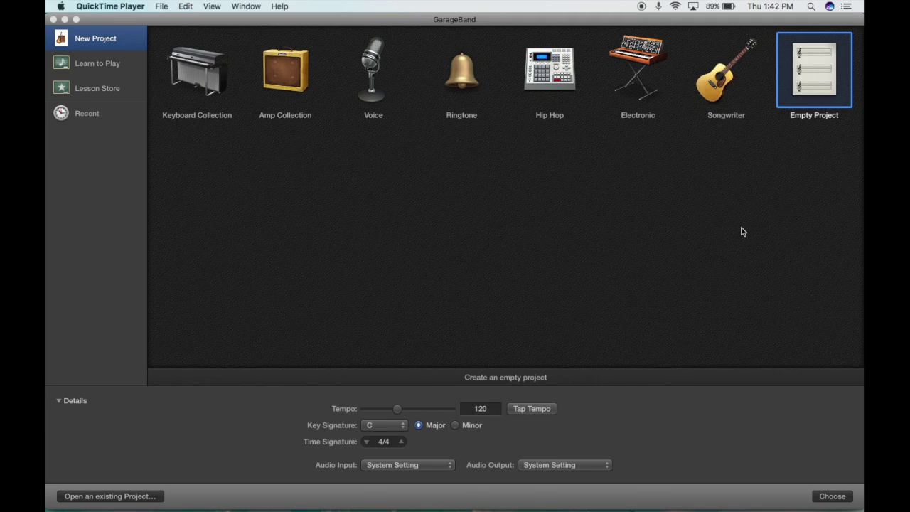
Bring GarageBand to the front with Empty Project selected in the New Project chooser
click(799, 91)
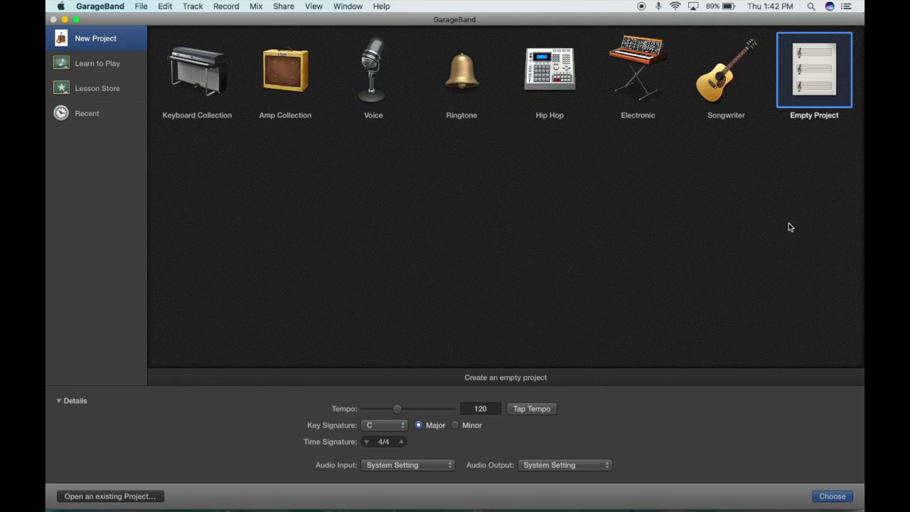
Create an empty project with one audio track, Audio 1, and dismiss the feedback warning
click(837, 498)
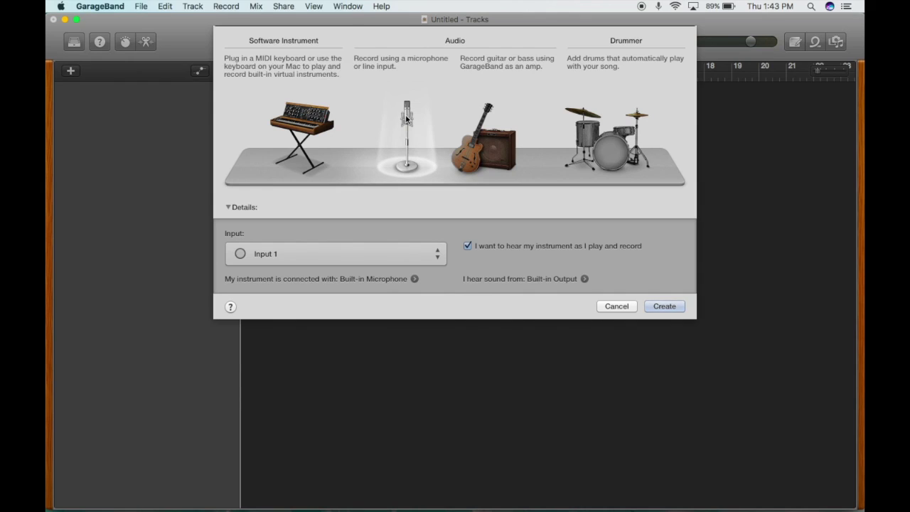
click(664, 305)
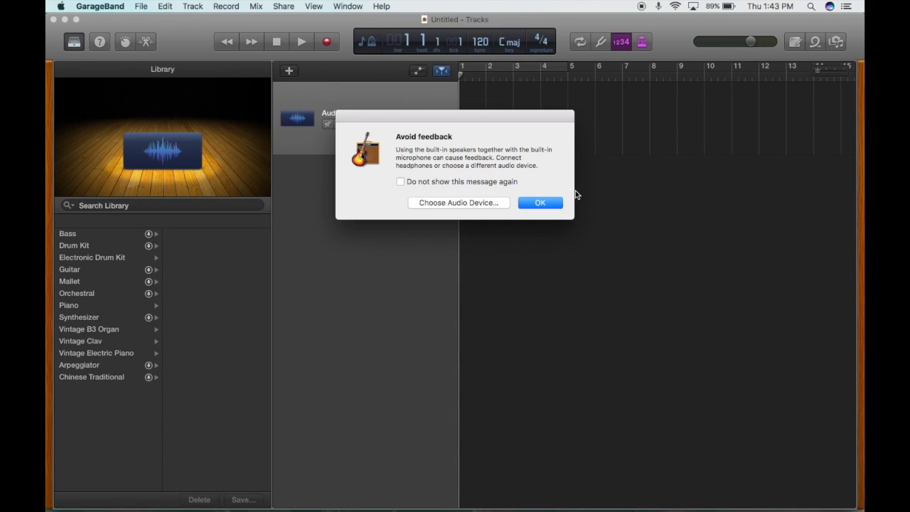
click(541, 203)
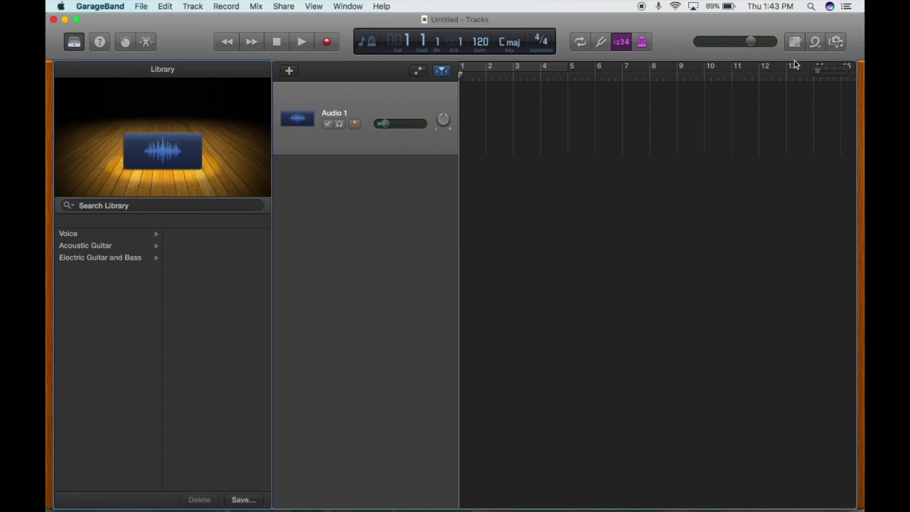
Open the Apple Loops browser, browse the 6273 loops, and focus the loop search field
click(816, 42)
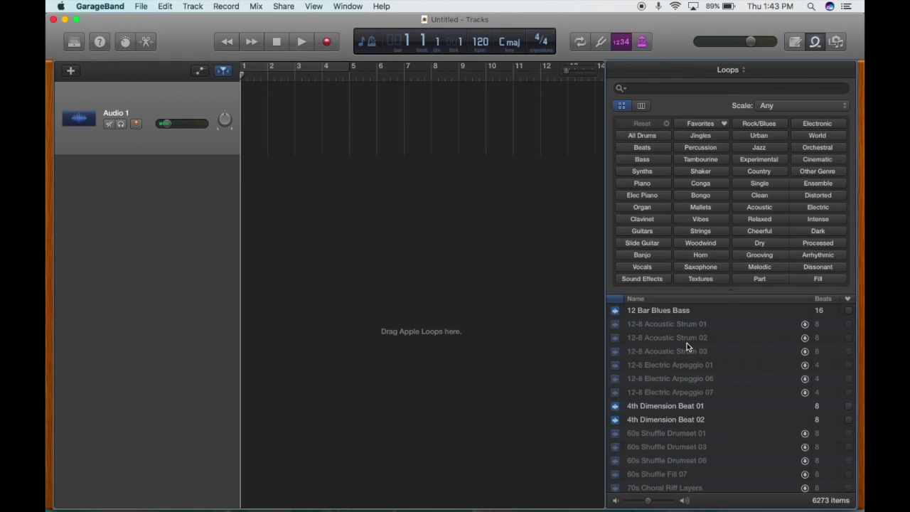
scroll(686, 342, down, 10)
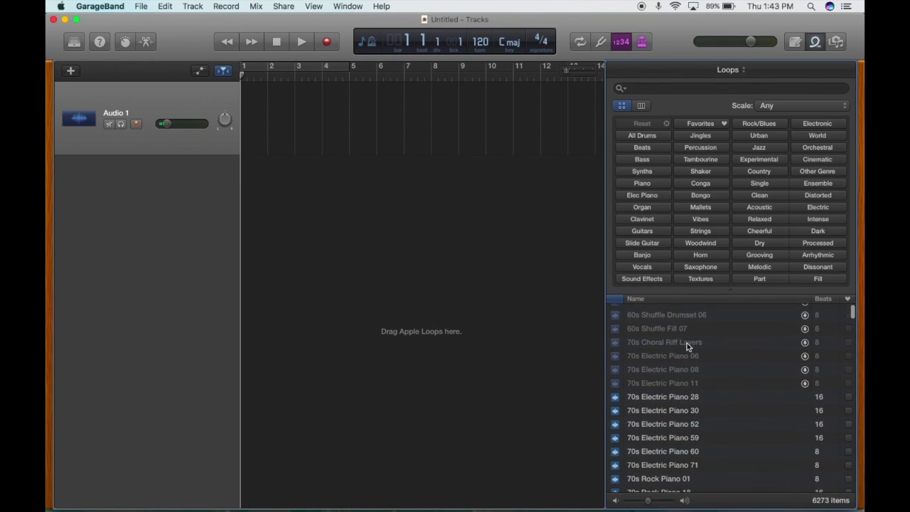
scroll(687, 343, down, 6)
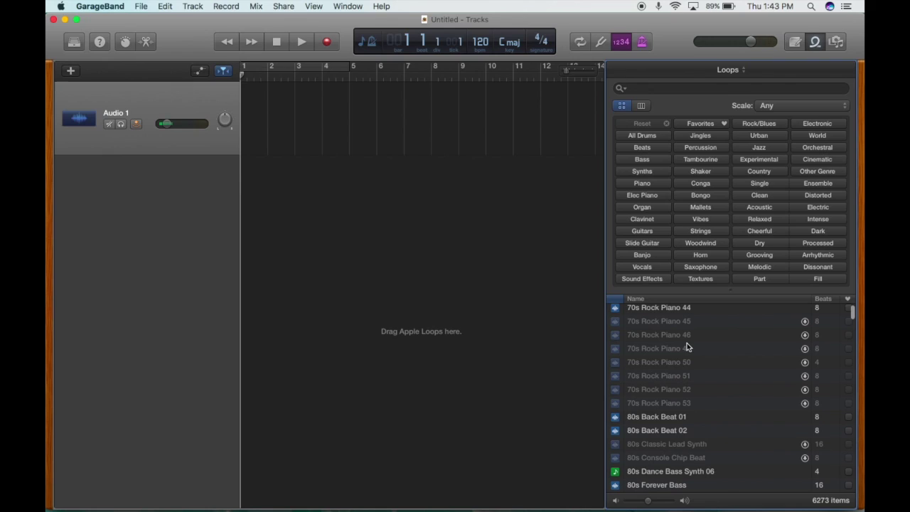
scroll(687, 342, down, 4)
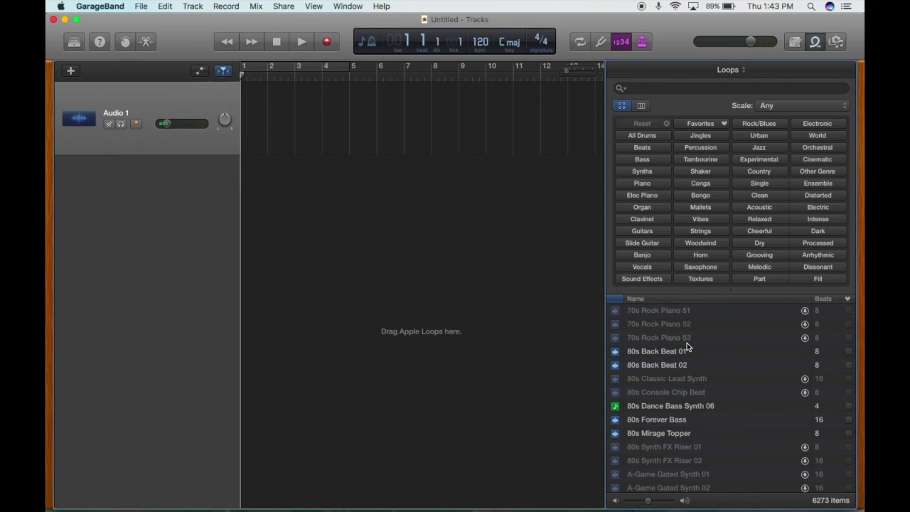
scroll(686, 346, down, 4)
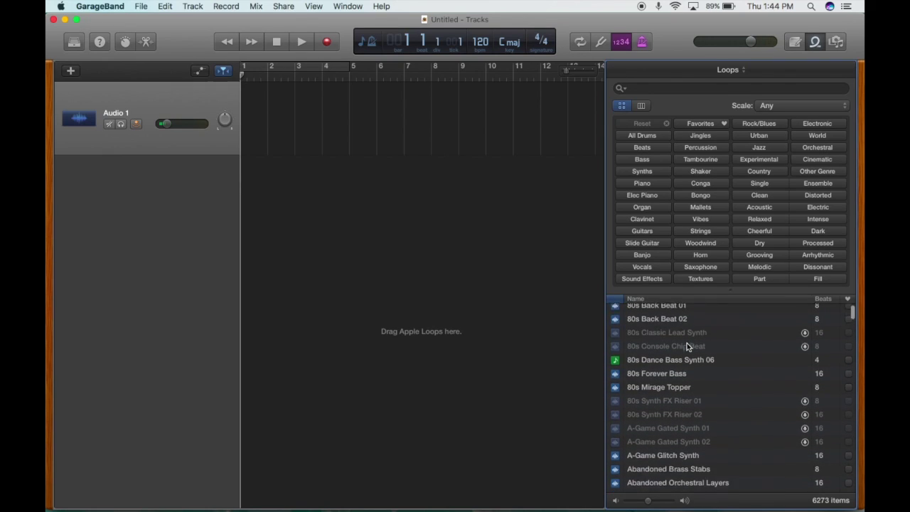
scroll(682, 381, down, 1)
scroll(682, 381, down, 8)
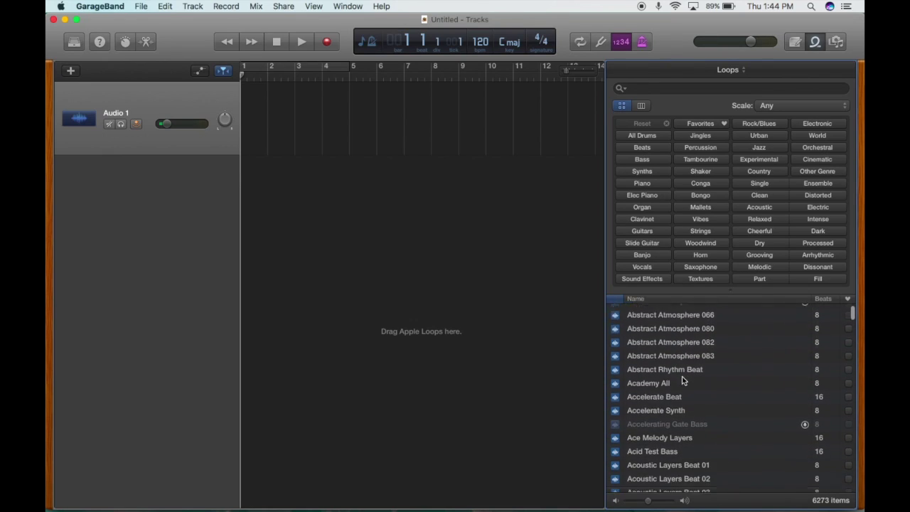
scroll(682, 381, down, 1)
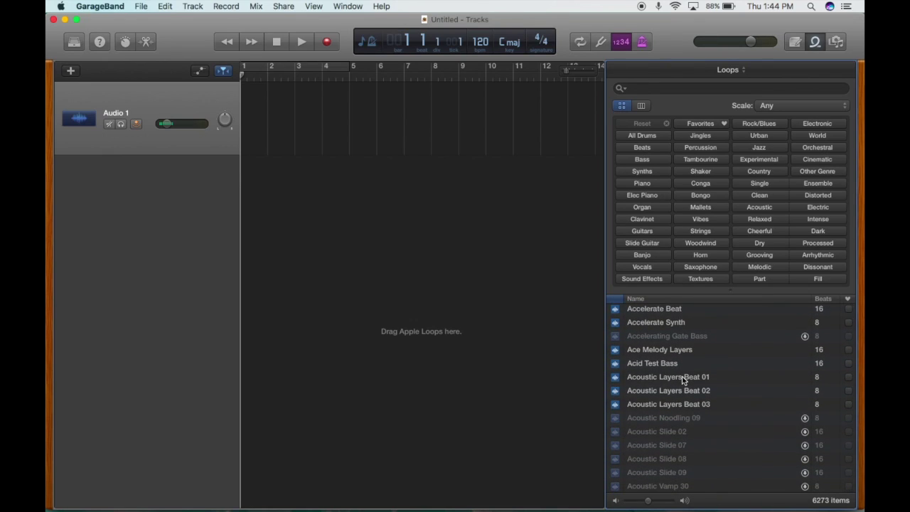
scroll(681, 381, up, 7)
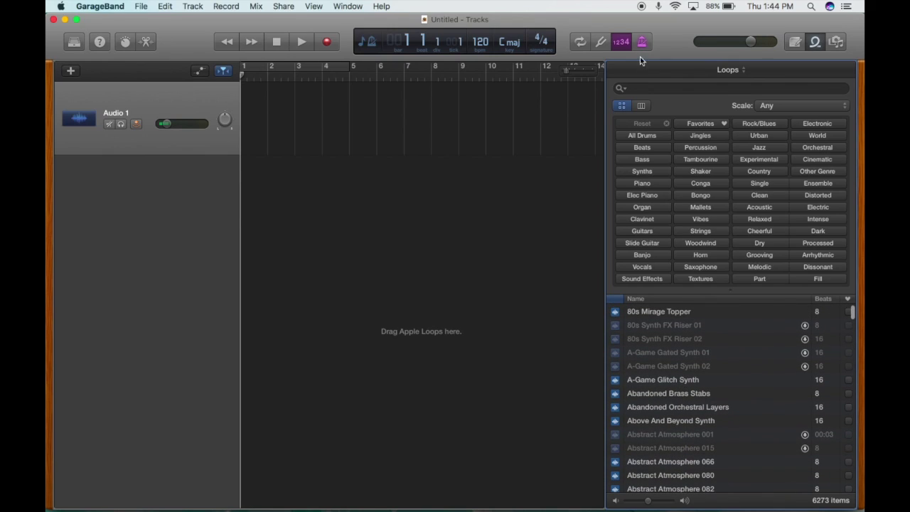
click(641, 89)
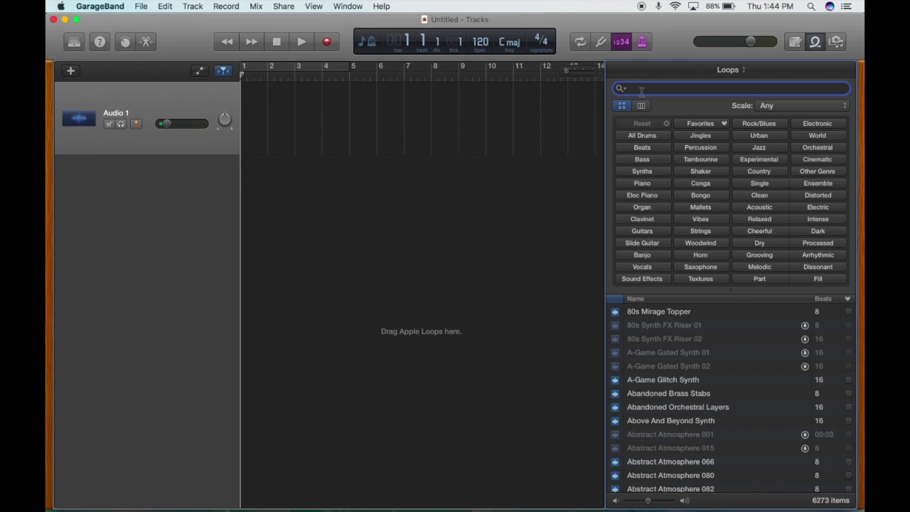
Search 'cuban fun' and place Cuban Fun Horn 05 on a new track at bar 2
text(cuban)
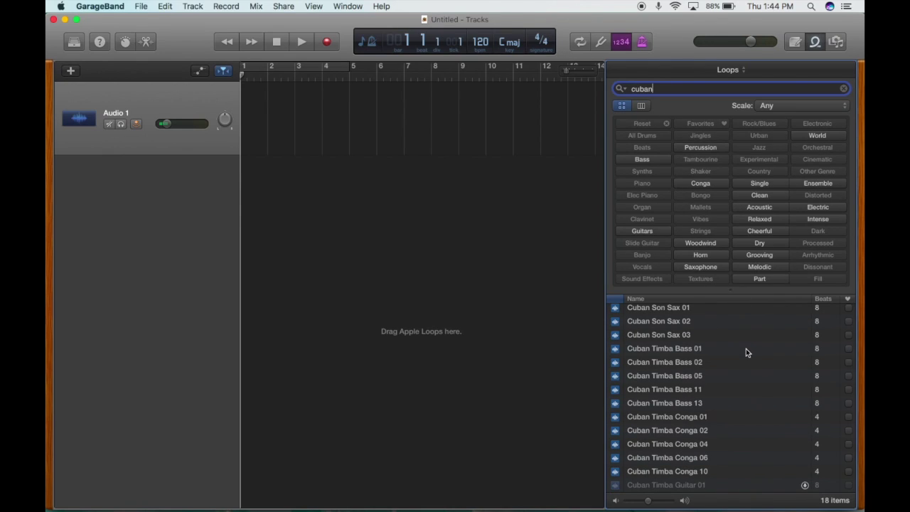
text( fun)
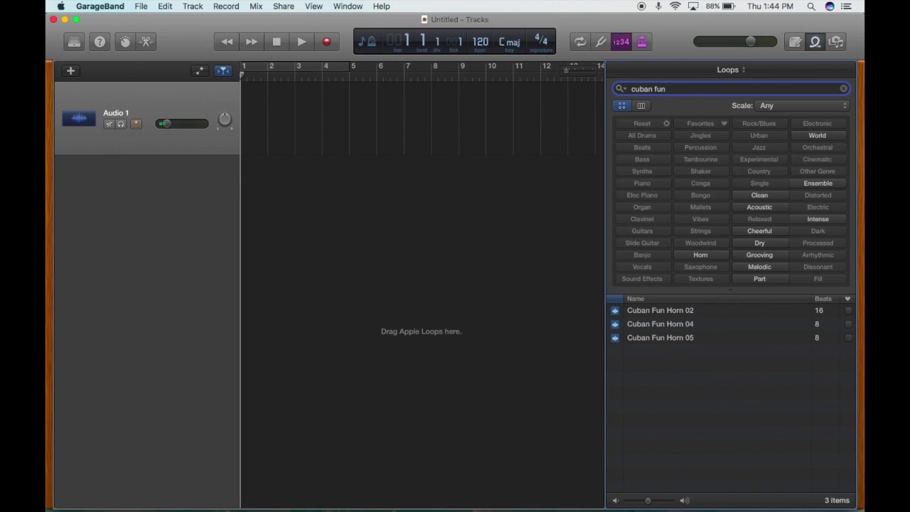
drag(663, 342, 261, 275)
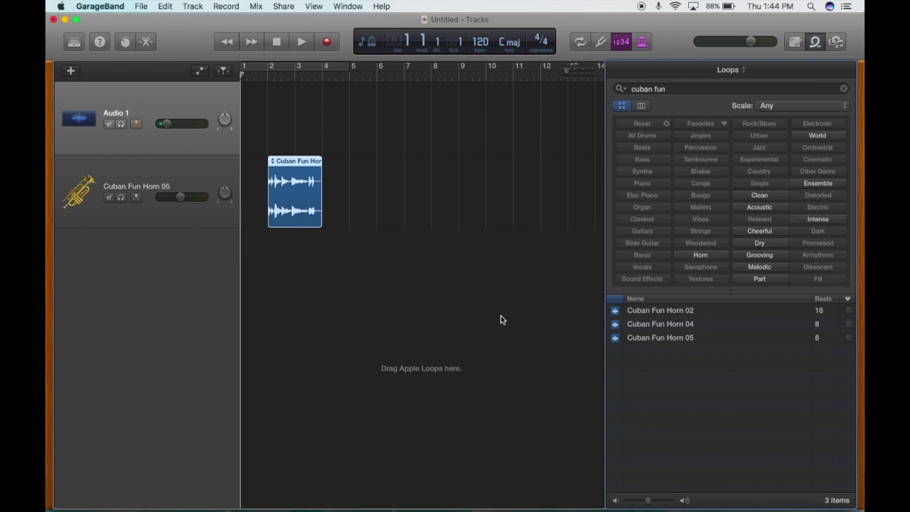
click(697, 91)
key(BackSpace)
key(BackSpace)
key(BackSpace)
key(BackSpace)
key(BackSpace)
key(BackSpace)
key(BackSpace)
key(BackSpace)
key(BackSpace)
Search 'rural', place Rural Acoustic Strum 15 on a new track at bar 1, and clear the search
text(rural)
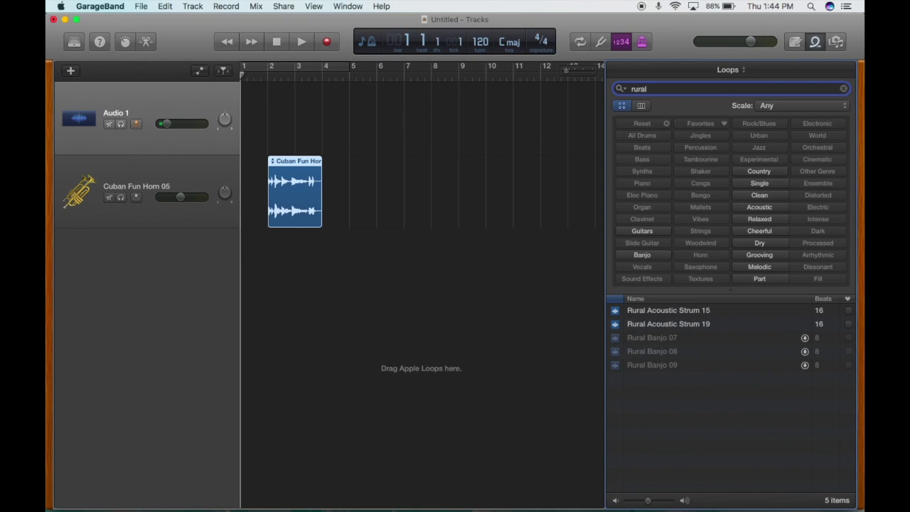
click(674, 312)
drag(673, 312, 242, 292)
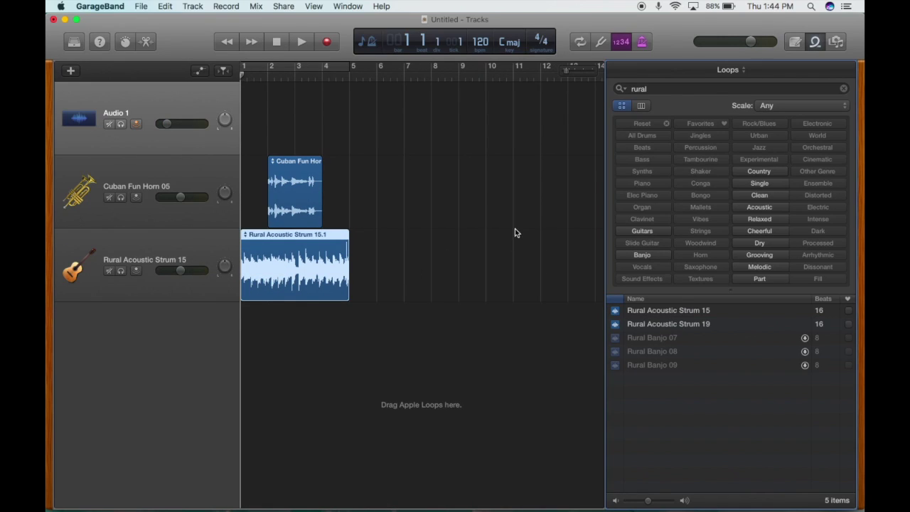
click(660, 88)
key(BackSpace)
key(BackSpace)
key(BackSpace)
key(BackSpace)
key(BackSpace)
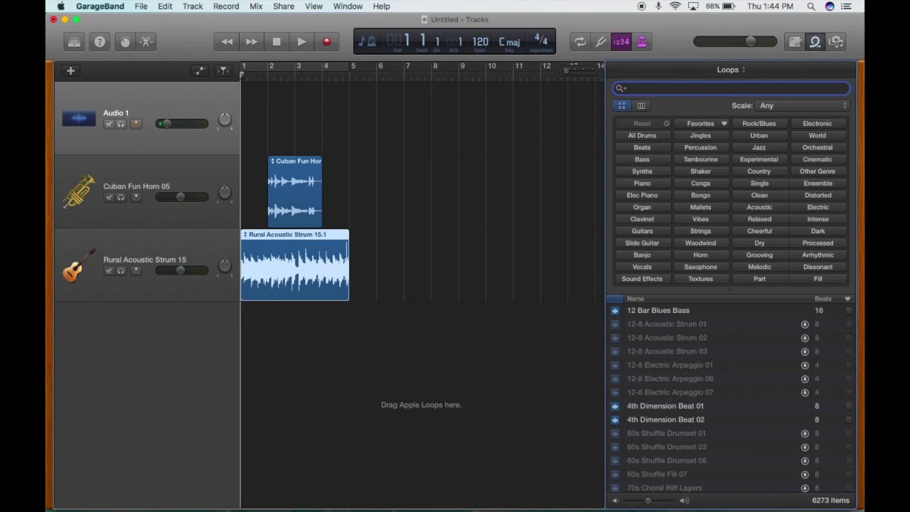
Add Bottomless Kick Beat at bar 1 and Christy Background 15 at bar 2 on new tracks
text(bottom kick bea)
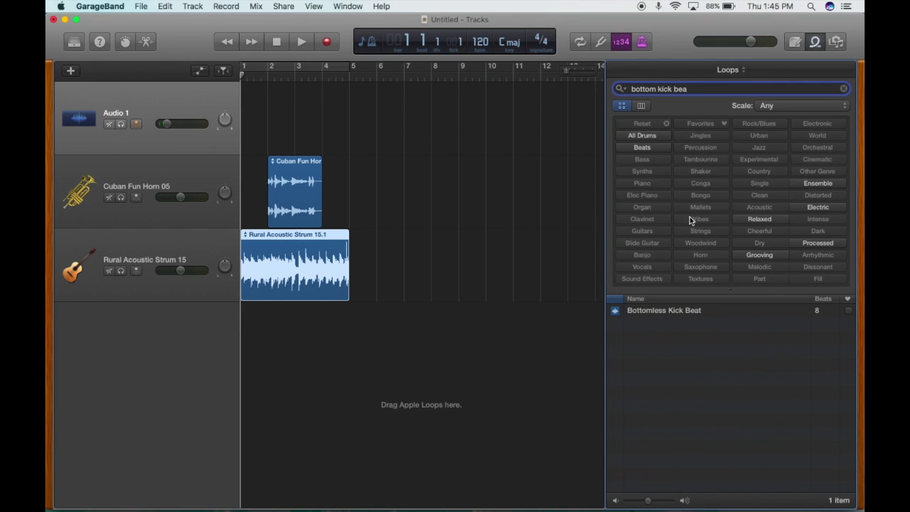
drag(658, 312, 248, 338)
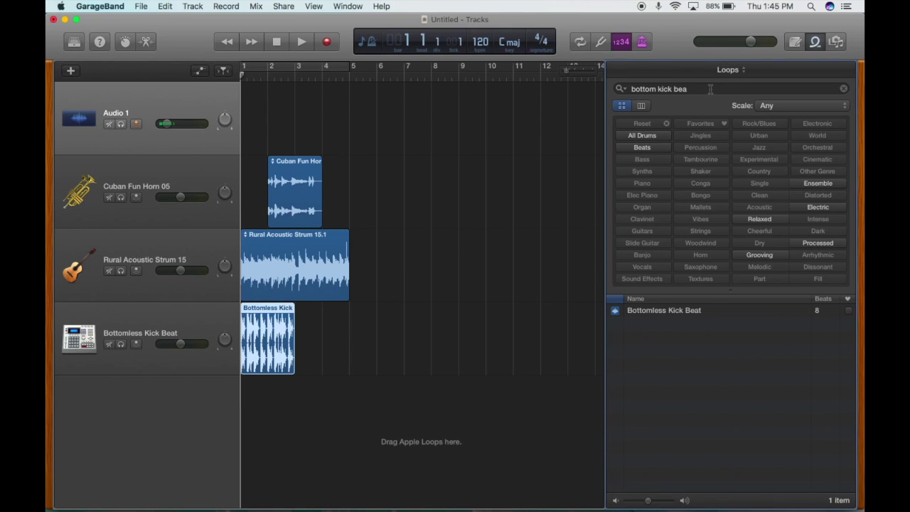
click(687, 88)
key(BackSpace)
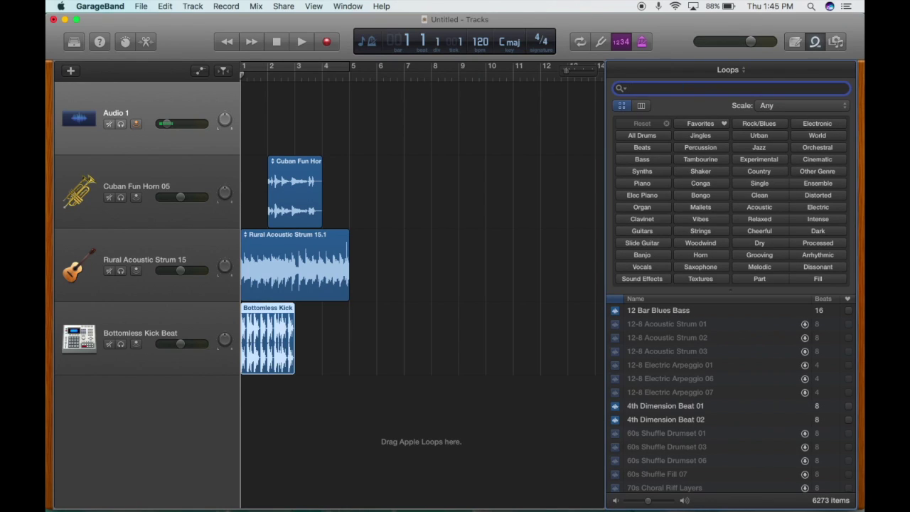
text(christy)
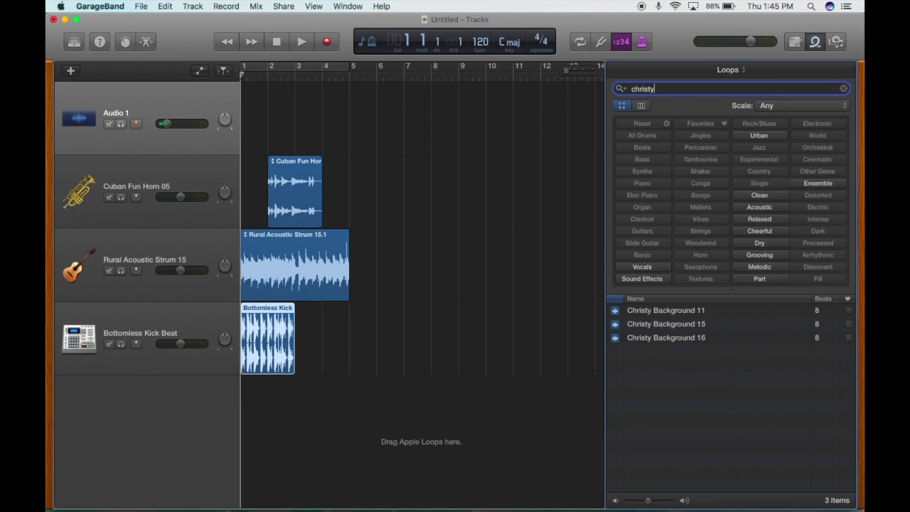
drag(654, 327, 269, 421)
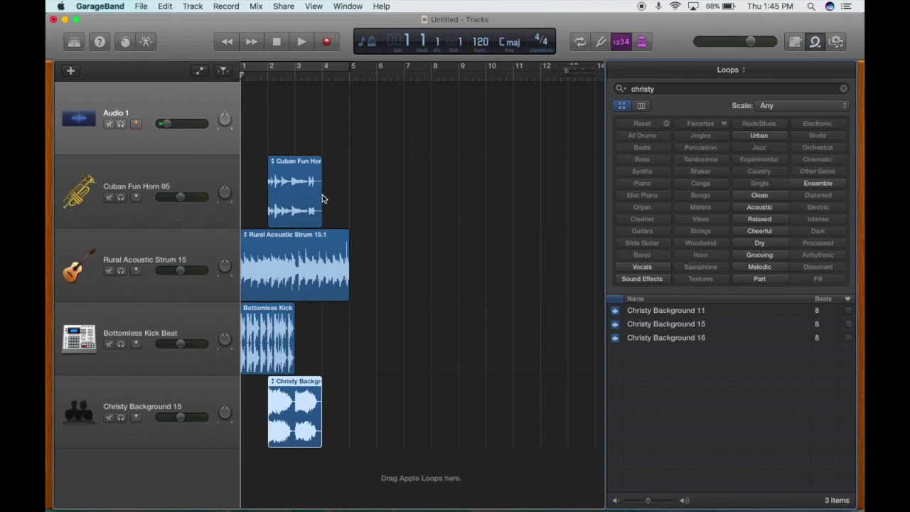
click(228, 44)
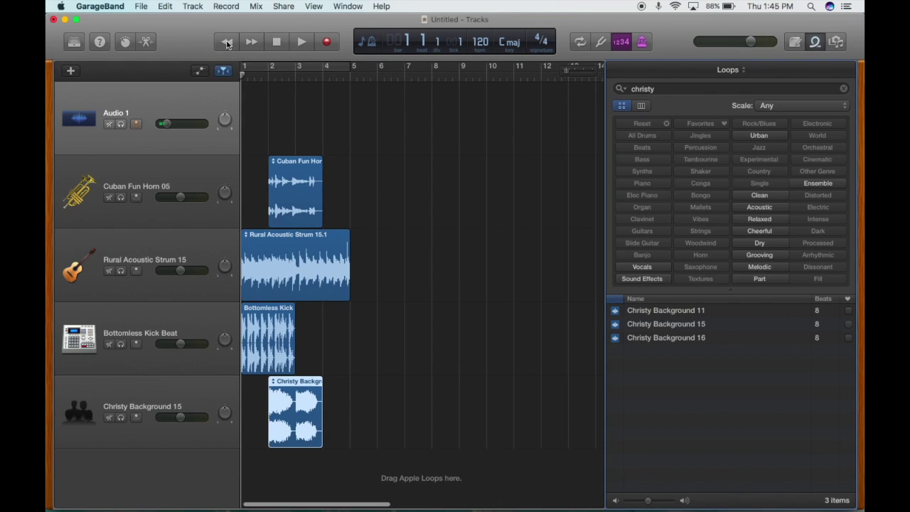
click(300, 42)
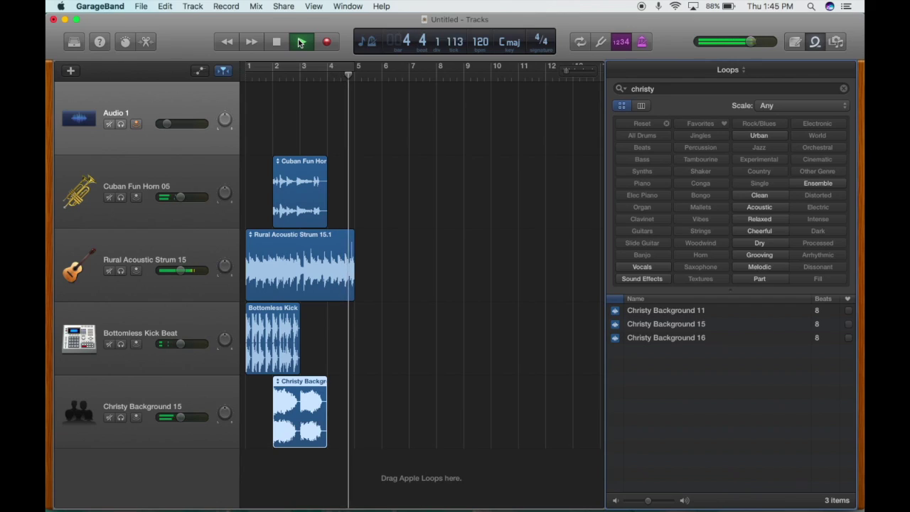
click(300, 42)
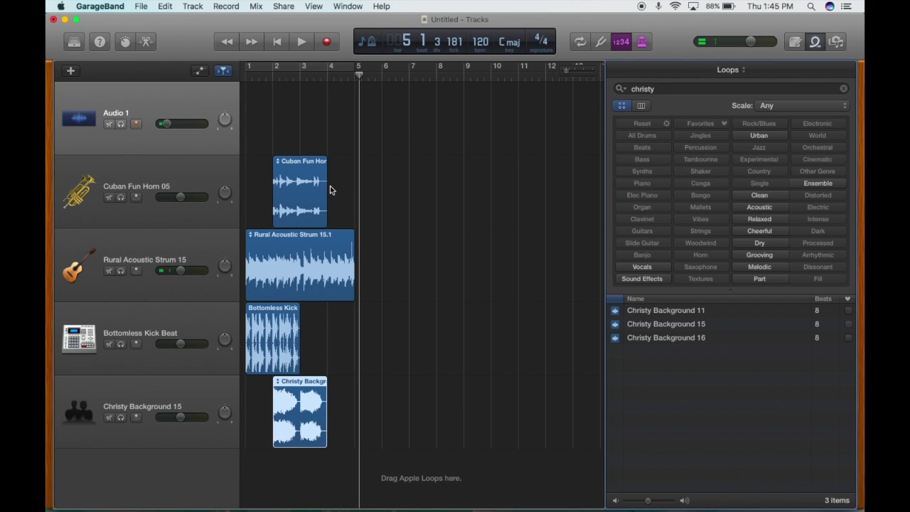
Loop the kick beat region, start it at bar 2, and loop the Cuban Fun Horn to bar 10
drag(300, 315, 336, 313)
drag(386, 313, 545, 313)
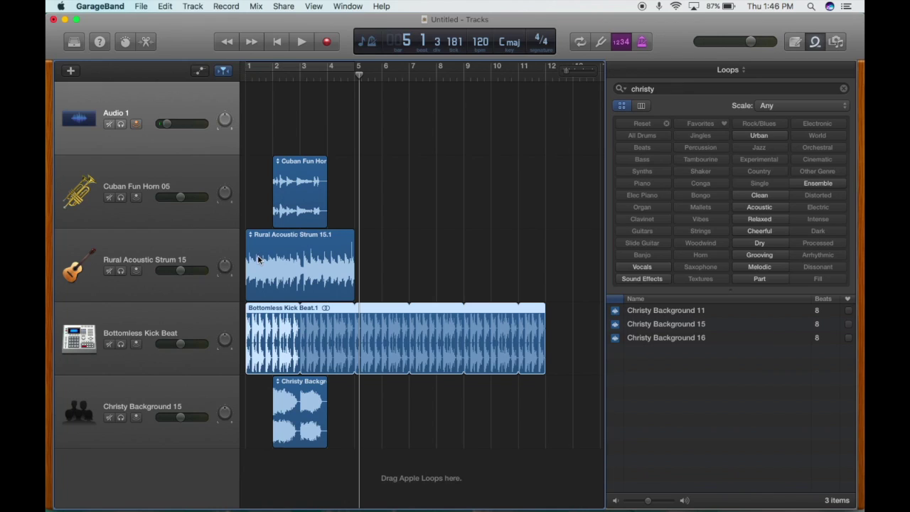
drag(258, 312, 282, 312)
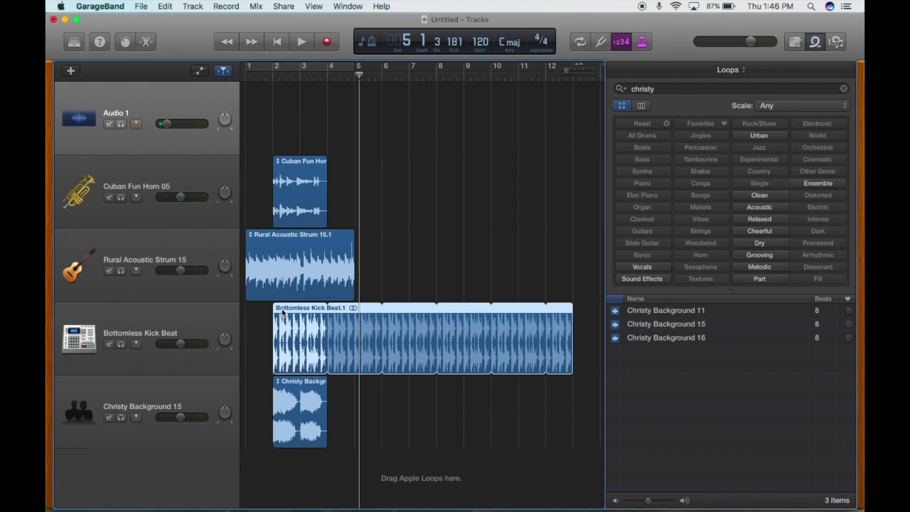
drag(290, 180, 337, 182)
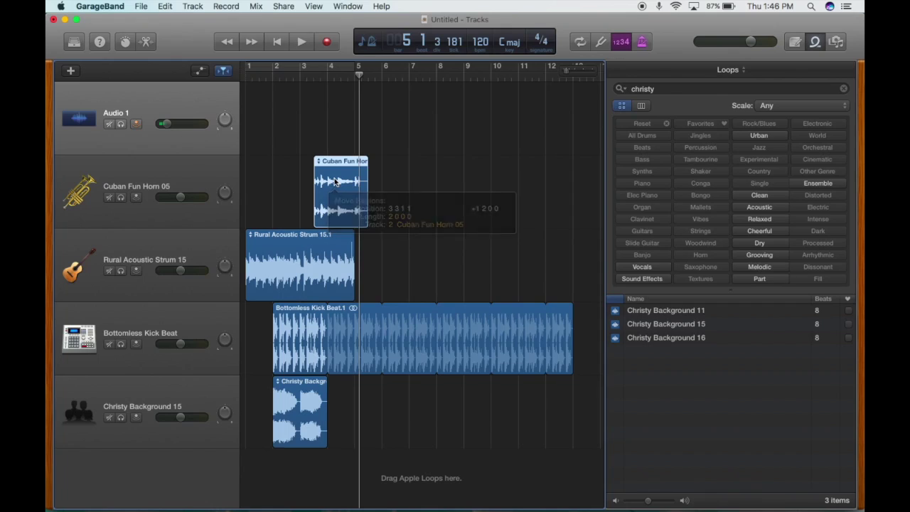
drag(370, 180, 566, 179)
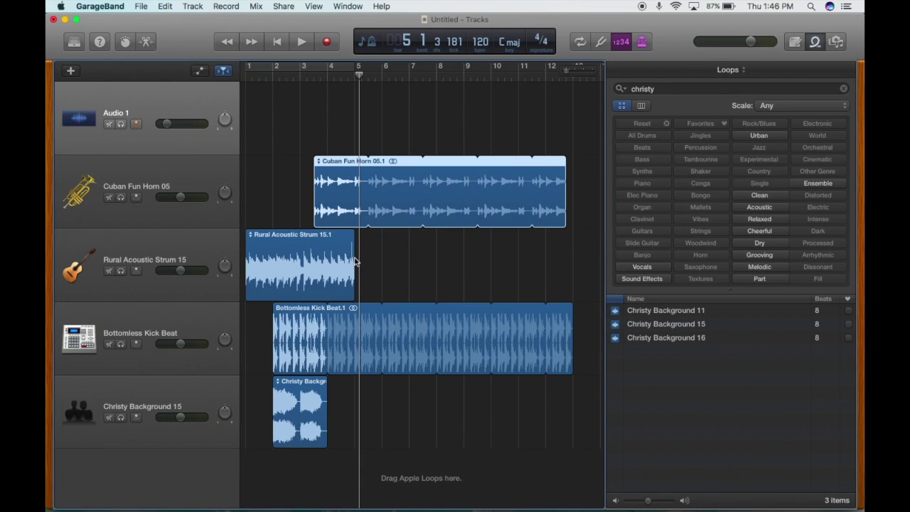
Loop Rural Acoustic Strum toward bar 11, move Christy Background later, and return to bar 1
drag(356, 258, 556, 262)
drag(298, 388, 463, 396)
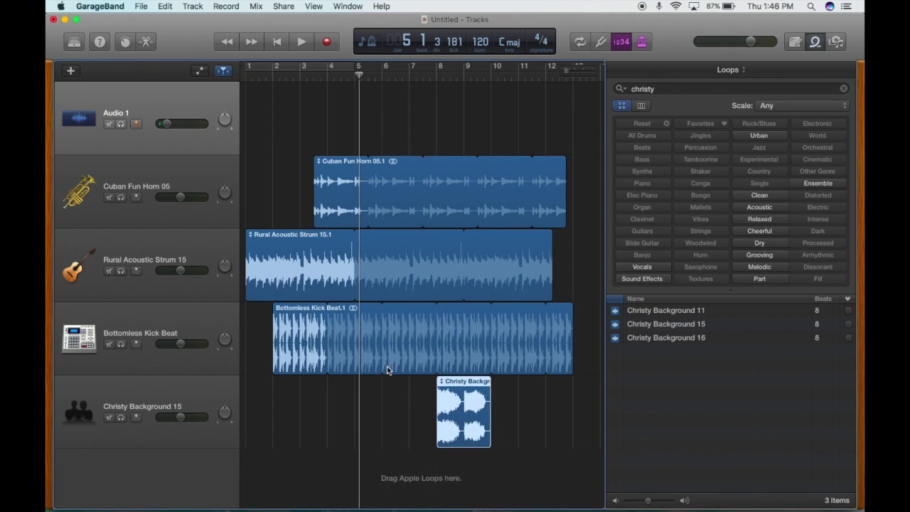
drag(359, 75, 244, 69)
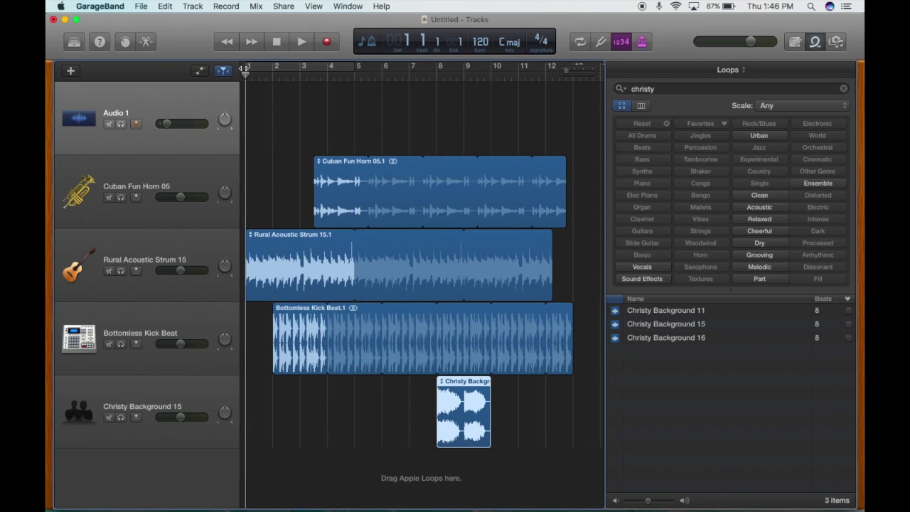
key(space)
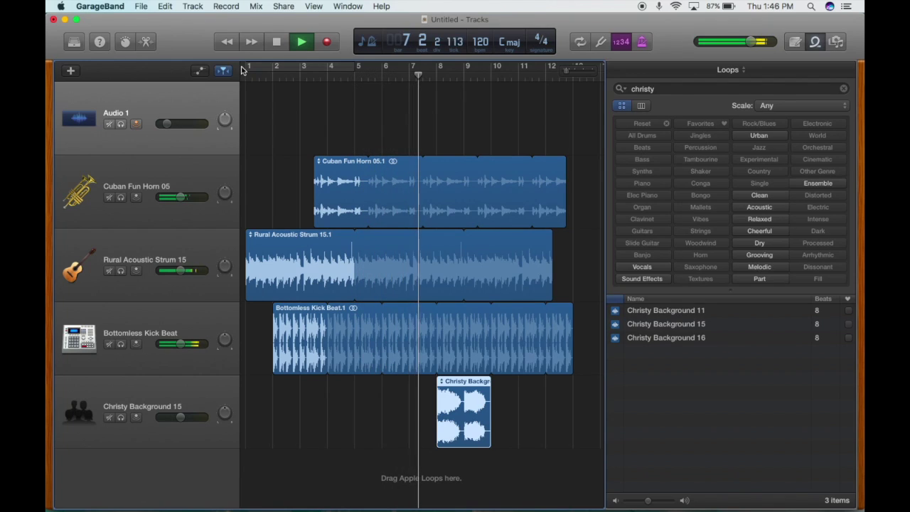
scroll(242, 68, right, 2)
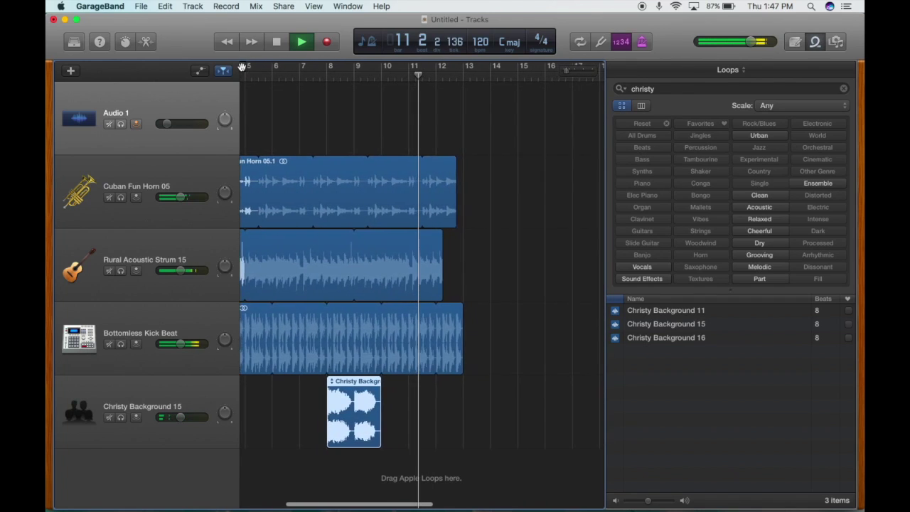
key(space)
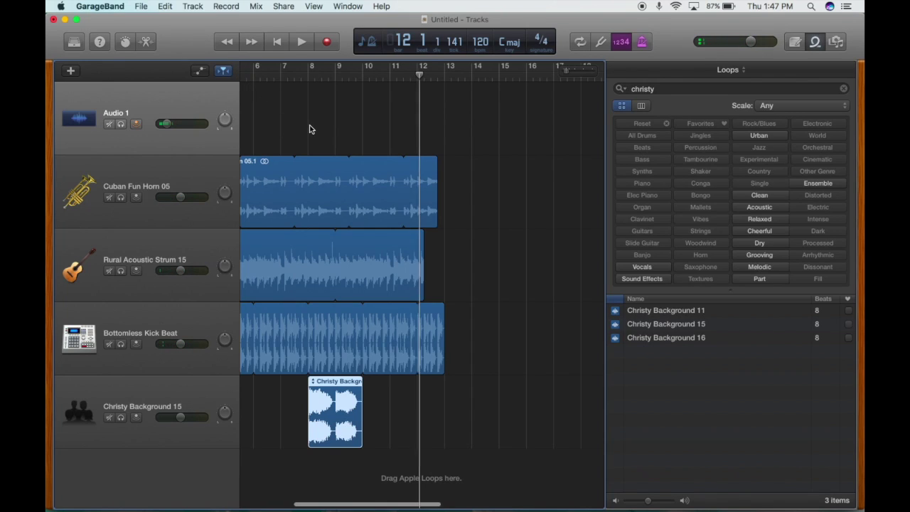
scroll(309, 129, left, 5)
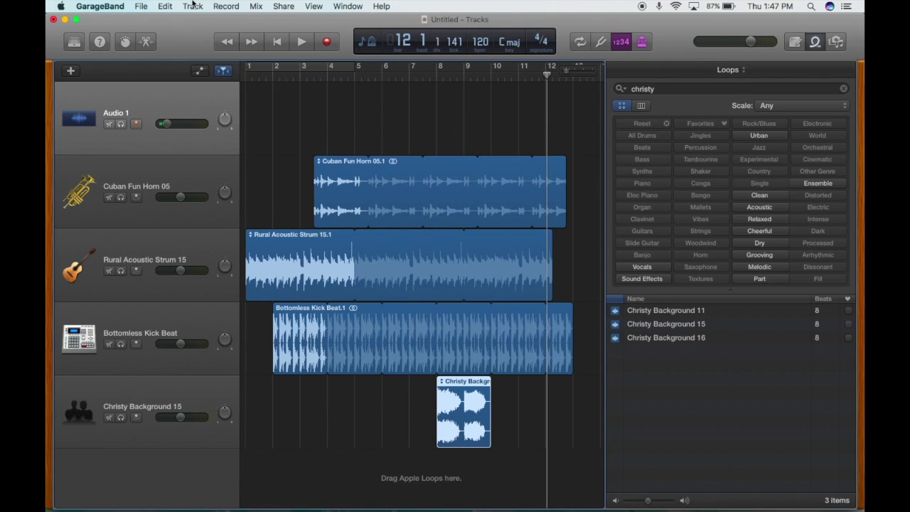
Select all regions and copy them with Edit > Select All and Edit > Copy
click(164, 7)
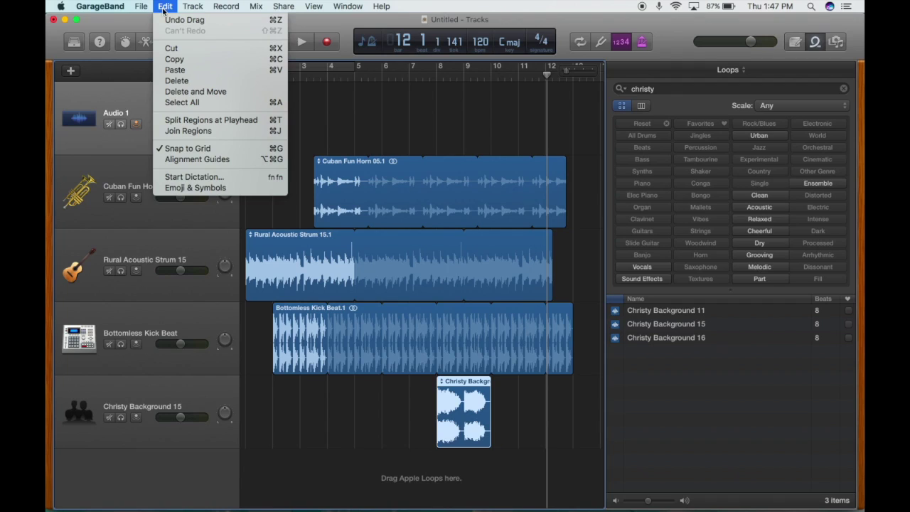
click(177, 104)
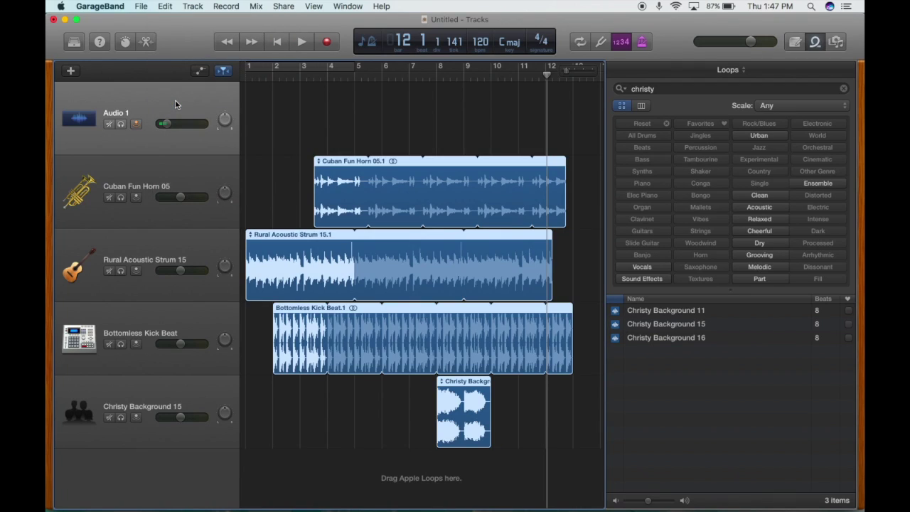
click(165, 6)
click(174, 59)
Paste the copied regions at bar 13 and zoom out to view both copies
scroll(517, 135, right, 5)
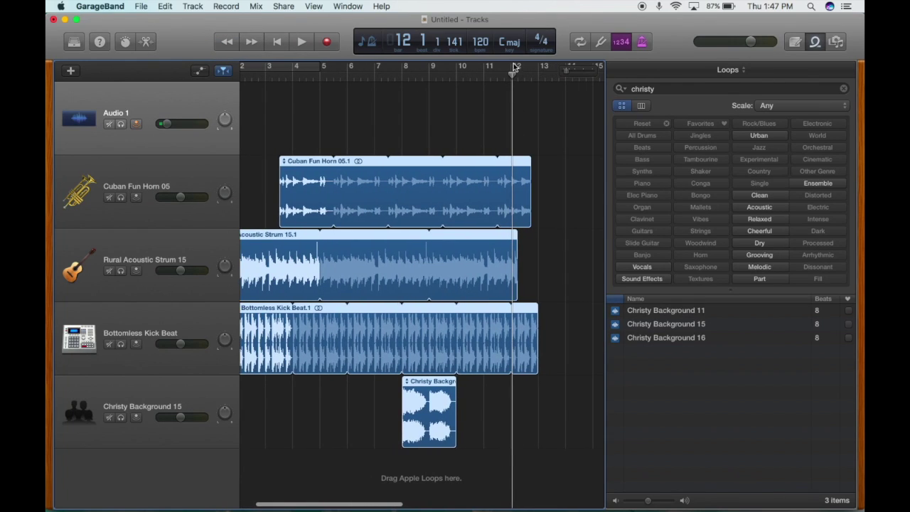
drag(515, 68, 545, 77)
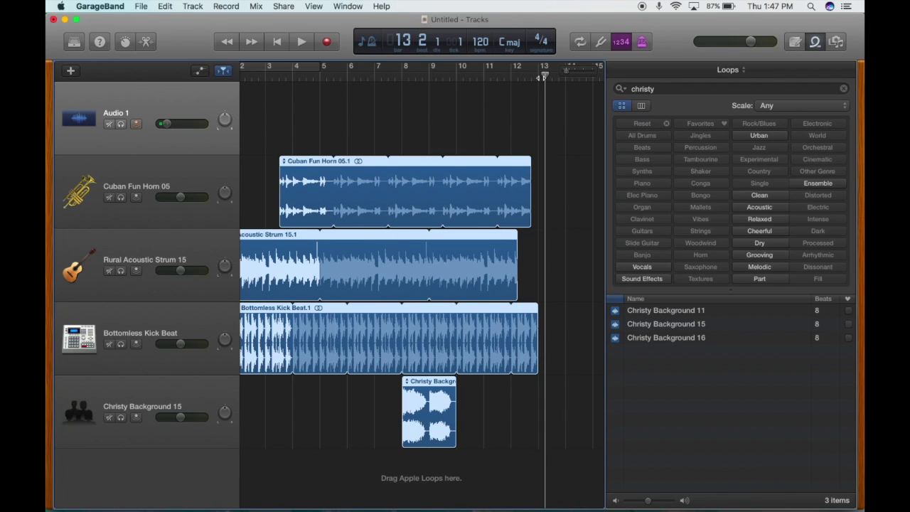
click(165, 6)
click(175, 70)
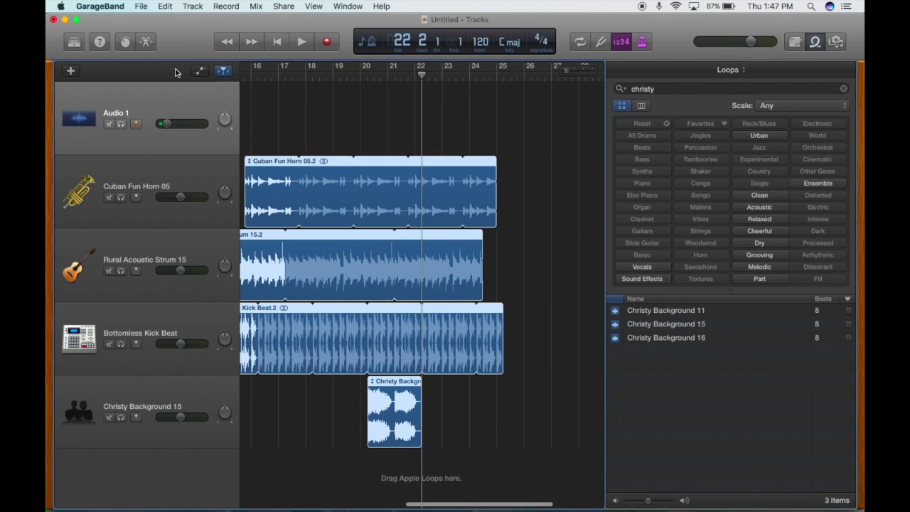
scroll(483, 159, left, 3)
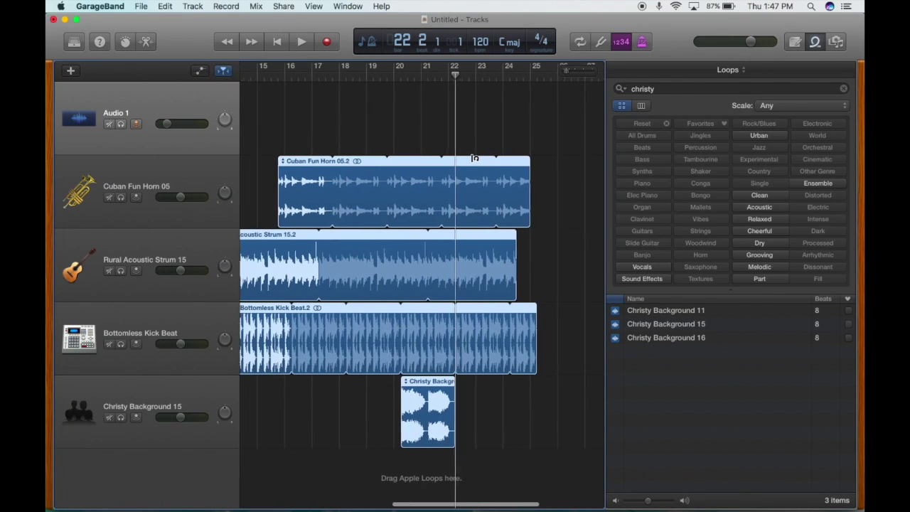
drag(567, 74, 563, 70)
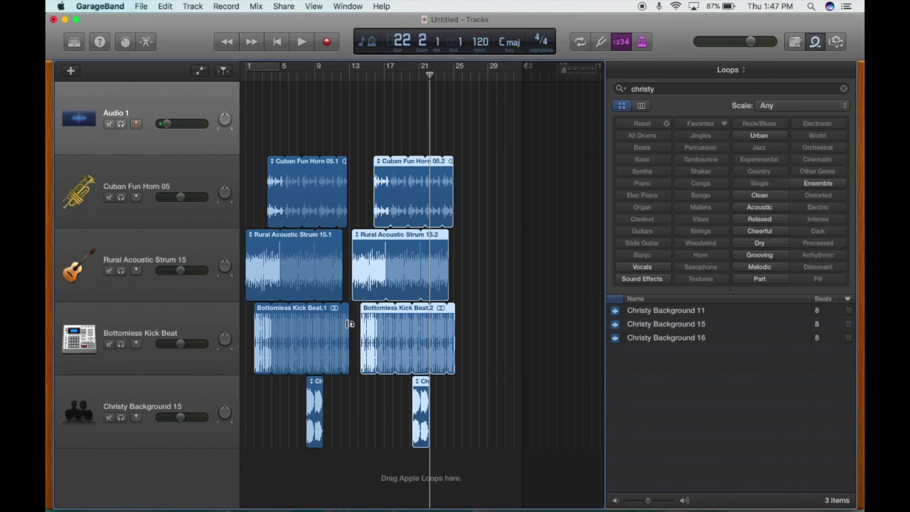
Loop Cuban Fun Horn 05.1 and Bottomless Kick Beat.1 out to about bar 14, then return to the start
click(331, 206)
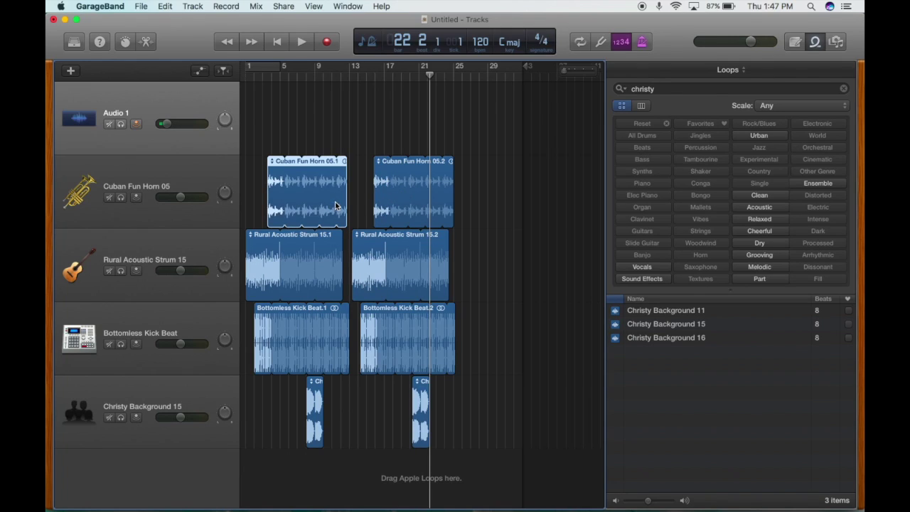
drag(350, 196, 359, 195)
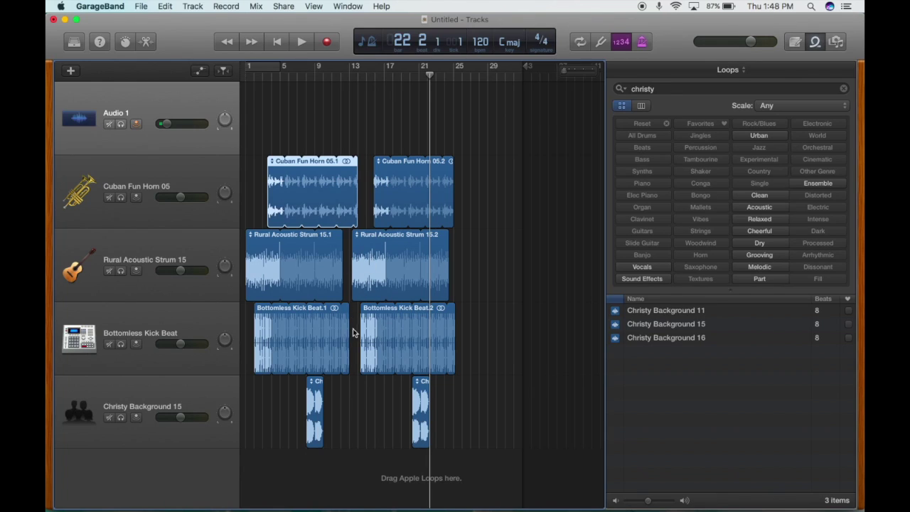
drag(350, 332, 364, 332)
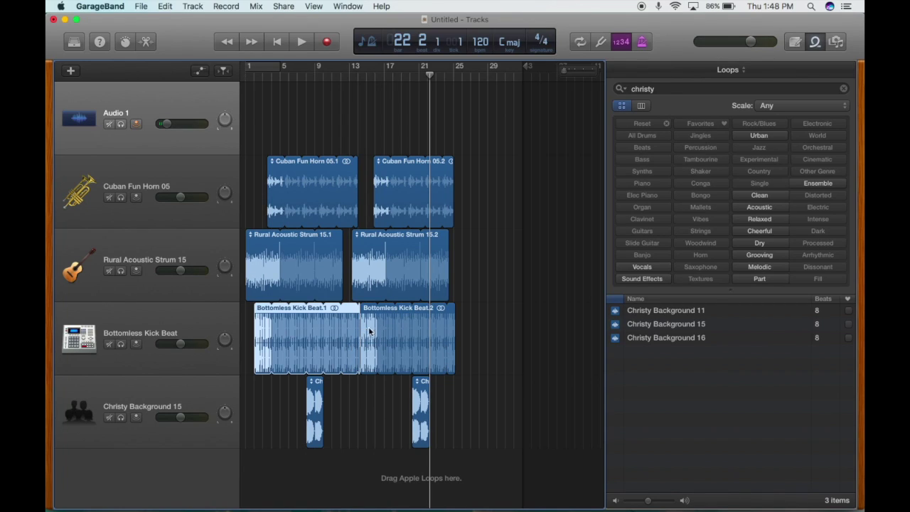
click(278, 42)
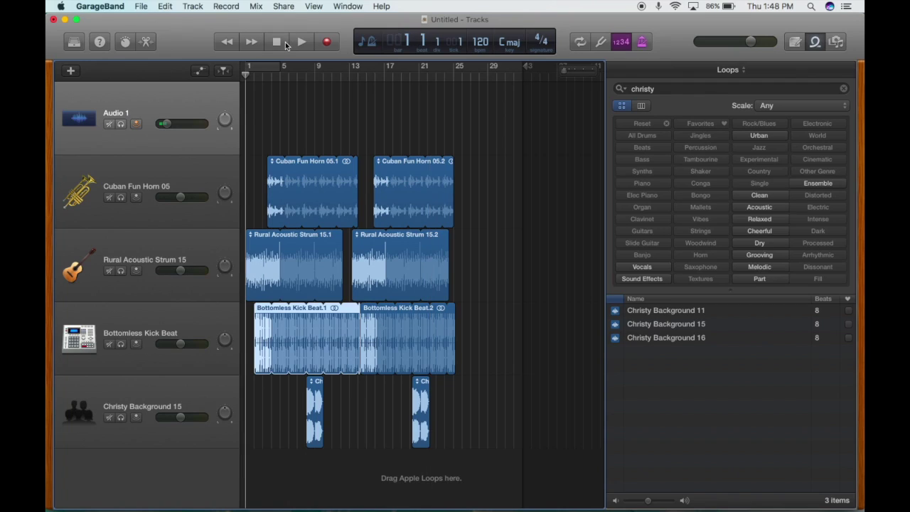
click(299, 42)
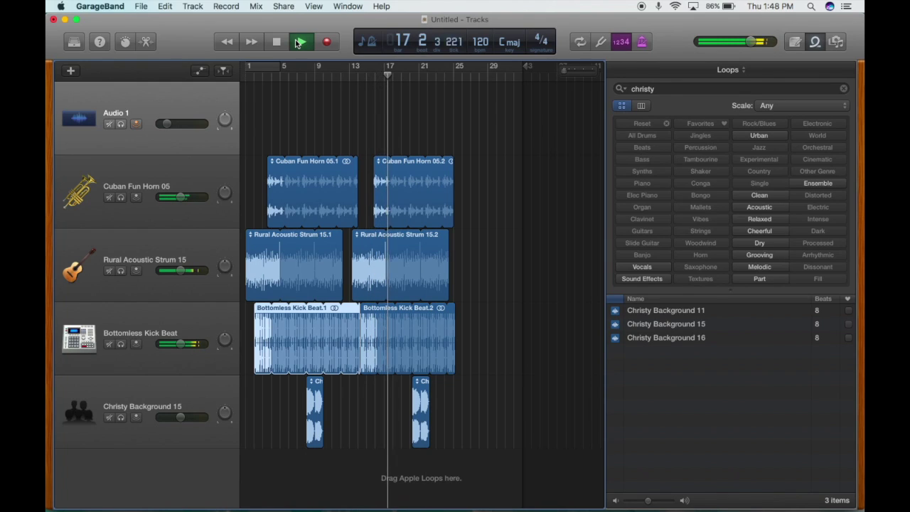
click(298, 43)
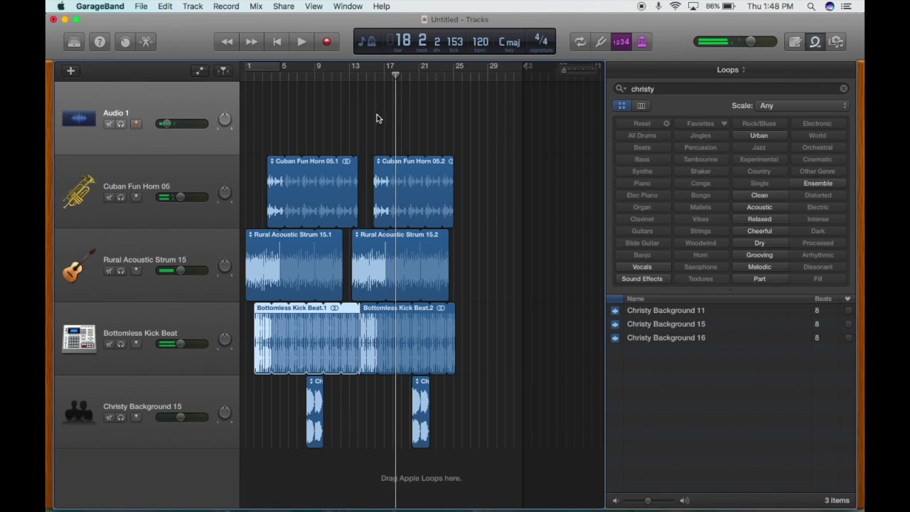
drag(396, 74, 365, 78)
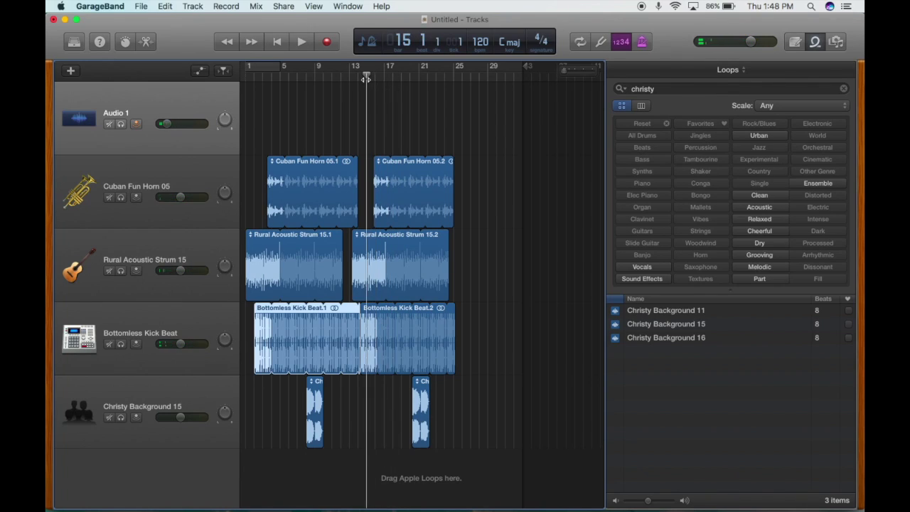
Copy the second Christy Background region, paste it onto its track near bar 15, and play from bar 12
click(426, 396)
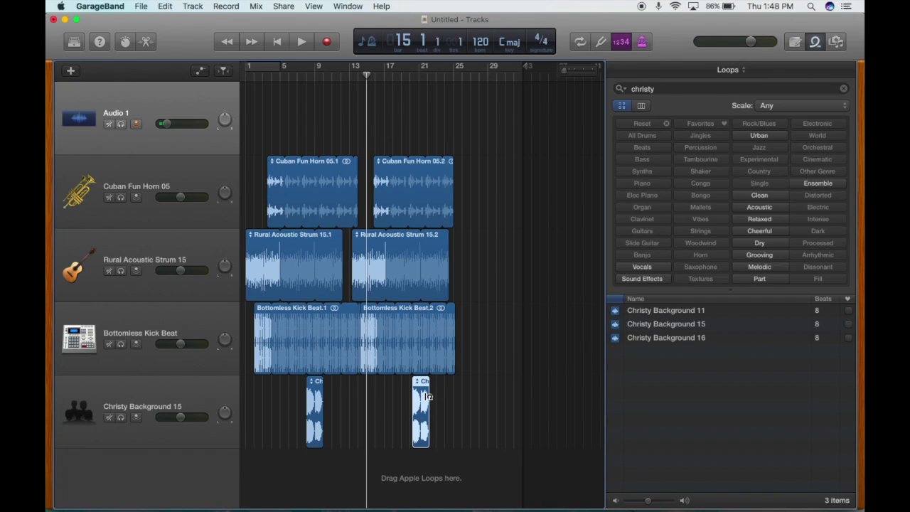
click(167, 7)
click(174, 60)
click(164, 6)
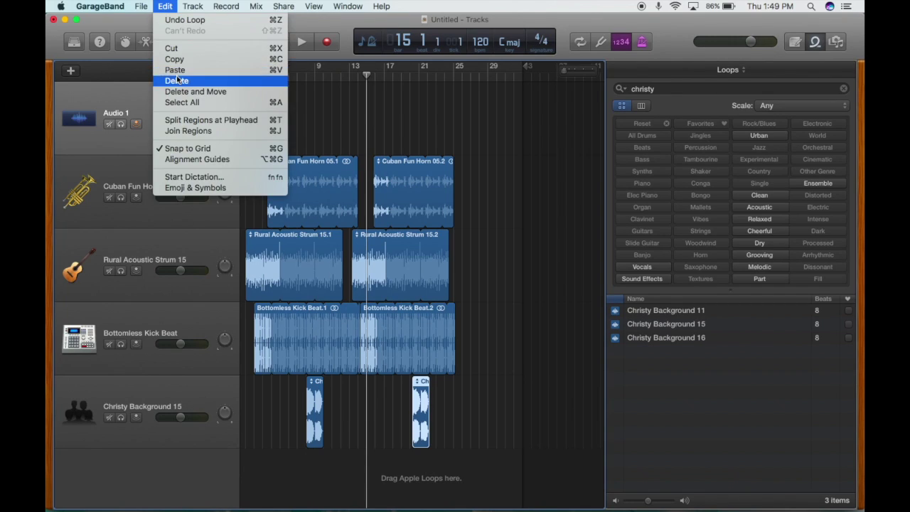
click(176, 71)
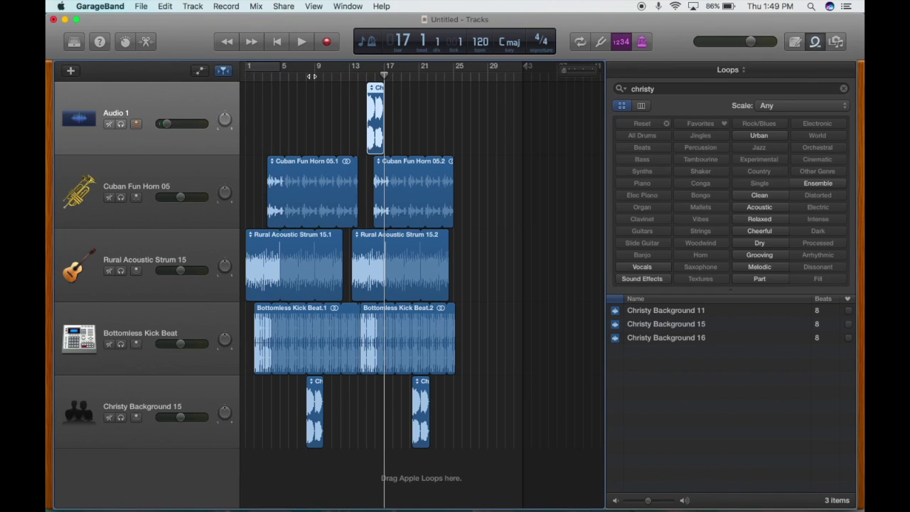
drag(372, 94, 366, 396)
drag(385, 75, 342, 73)
key(space)
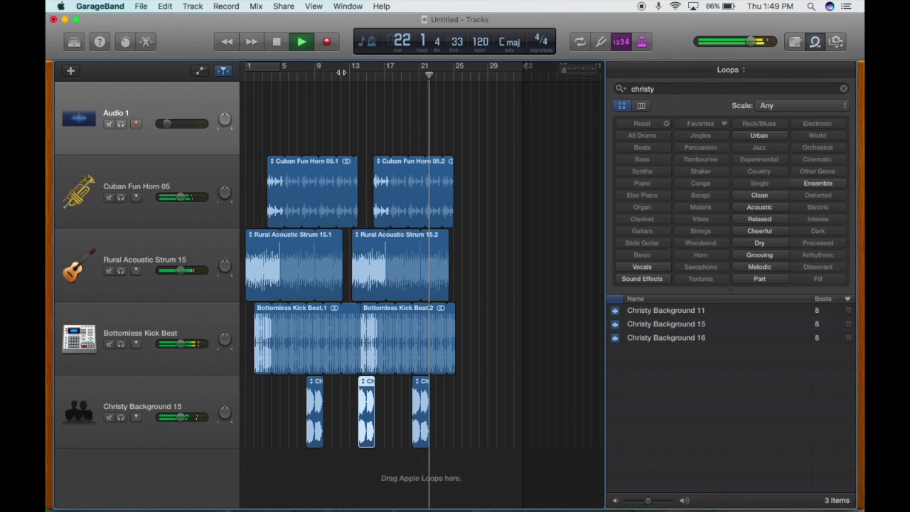
Stop playback, select all regions with Command-A, and paste a copy at bar 25
key(space)
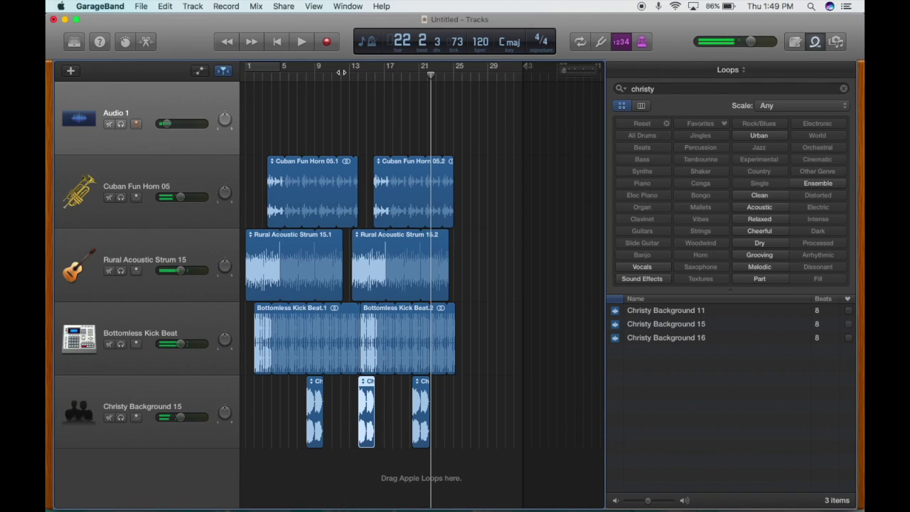
key(super+a)
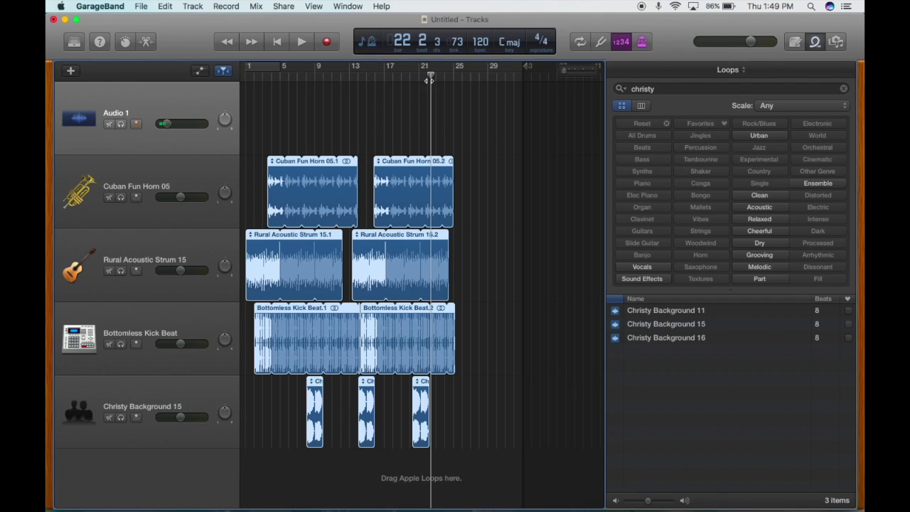
drag(430, 75, 455, 75)
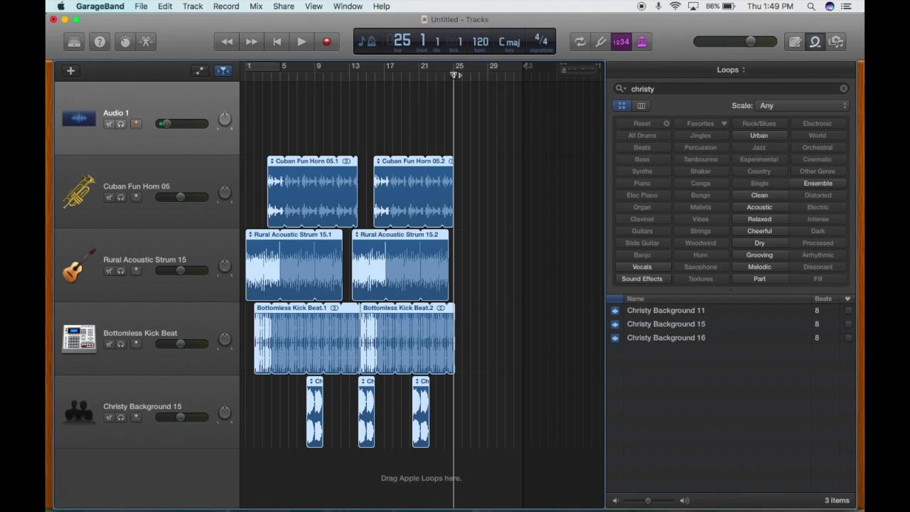
key(super+v)
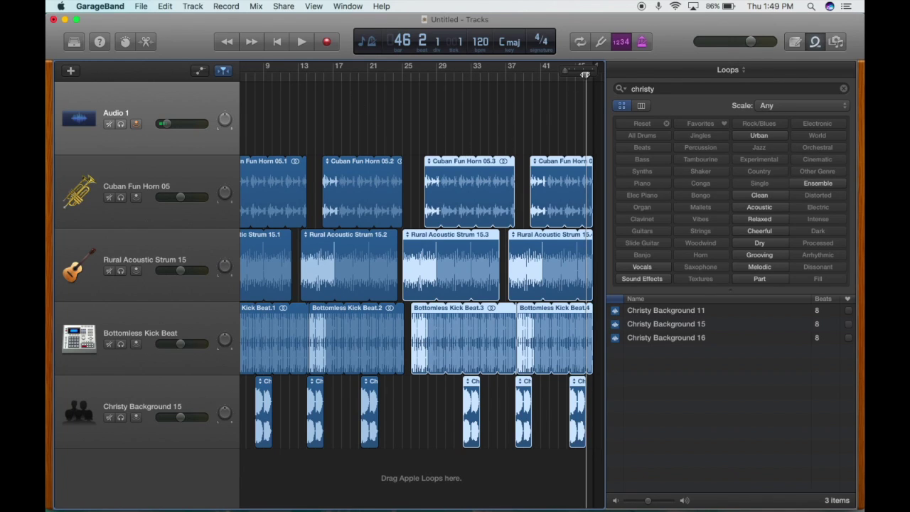
scroll(357, 106, up, 10)
scroll(357, 105, up, 3)
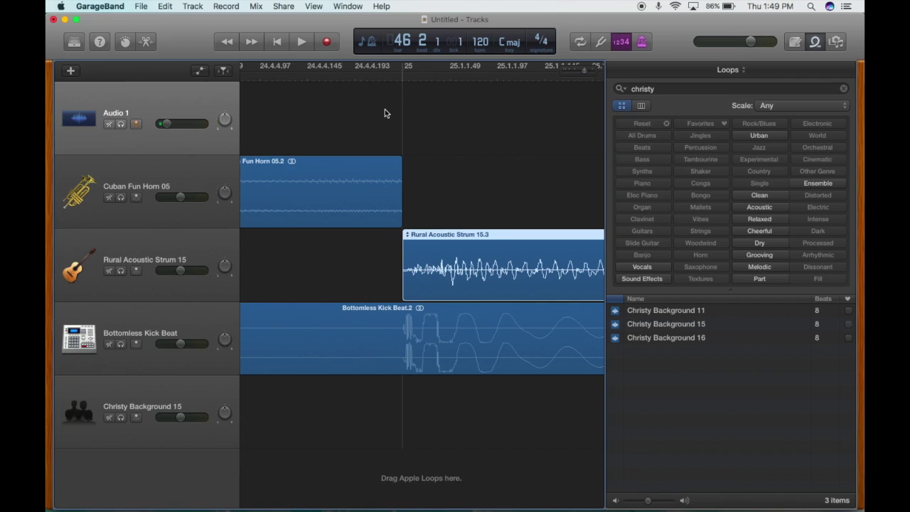
scroll(385, 112, down, 15)
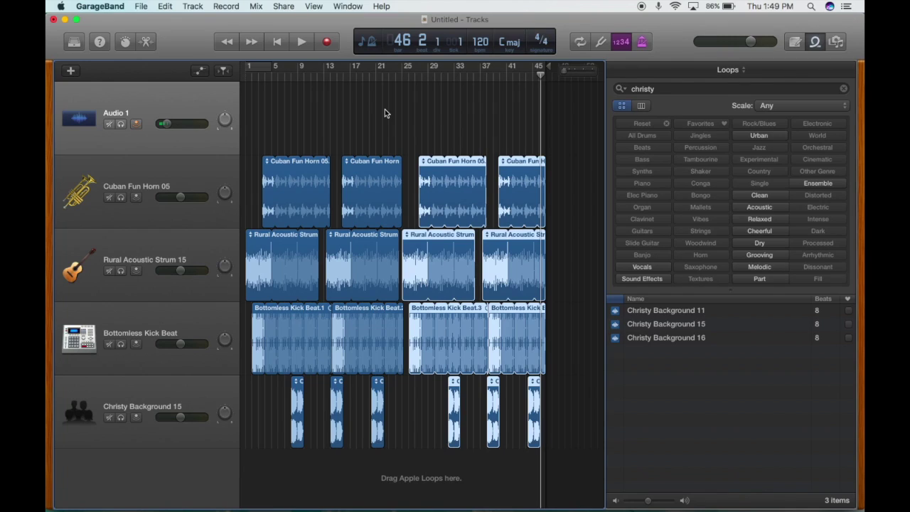
Open Export Song to Disk with MP3 at High Quality (192 kBit/s), saving to the GarageBand folder
click(283, 6)
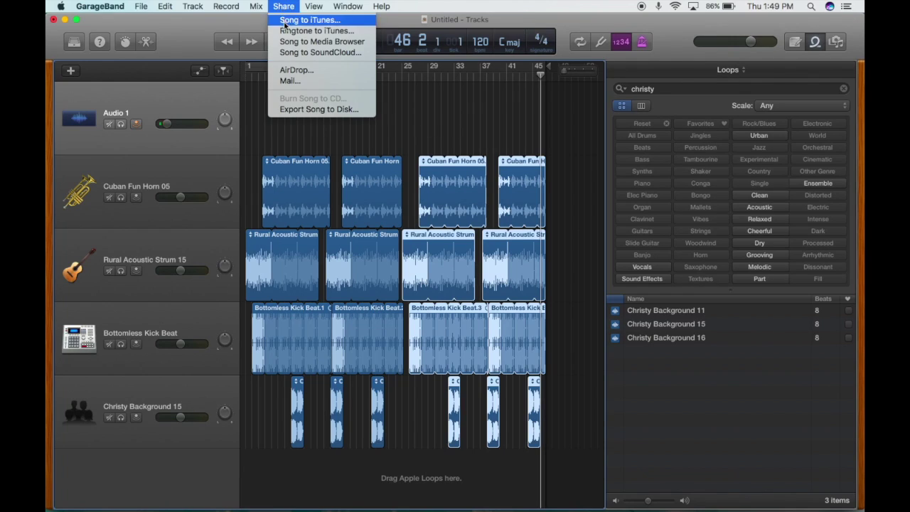
click(290, 110)
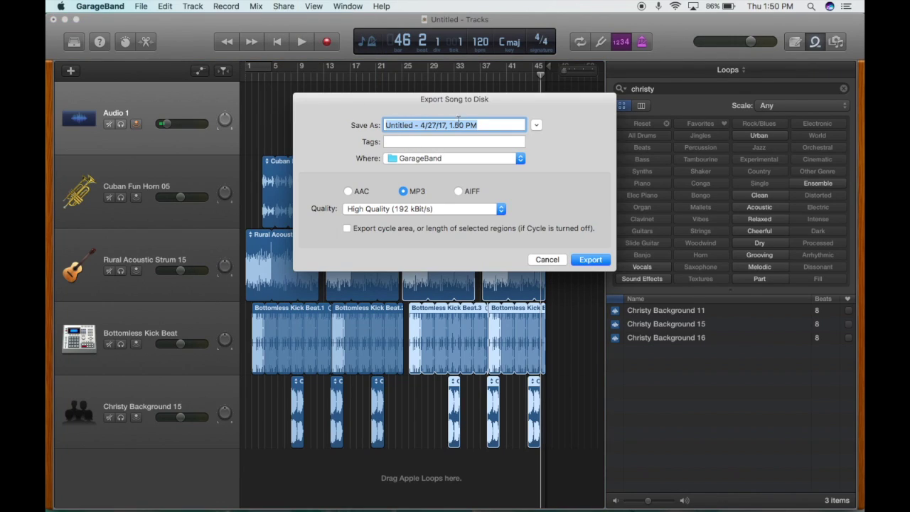